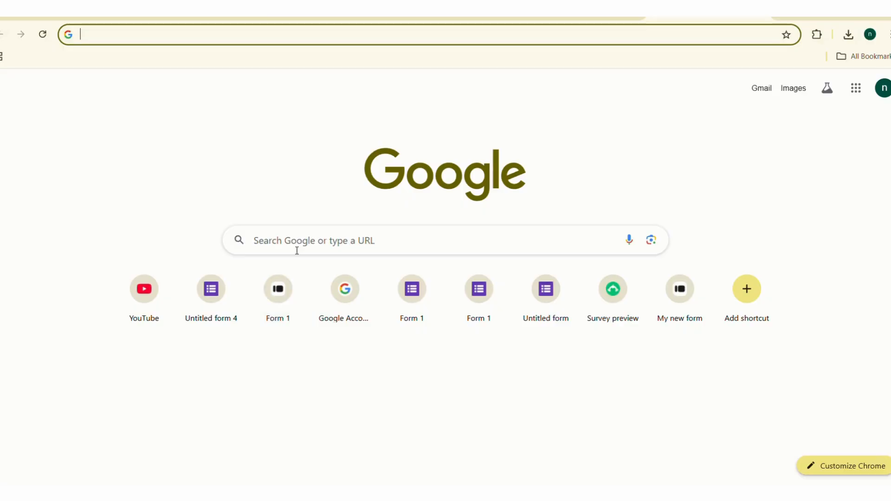
# Step: Search Google for viasocket and open the viaSocket website from the results
pyautogui.click(297, 250)
pyautogui.write('VIA')
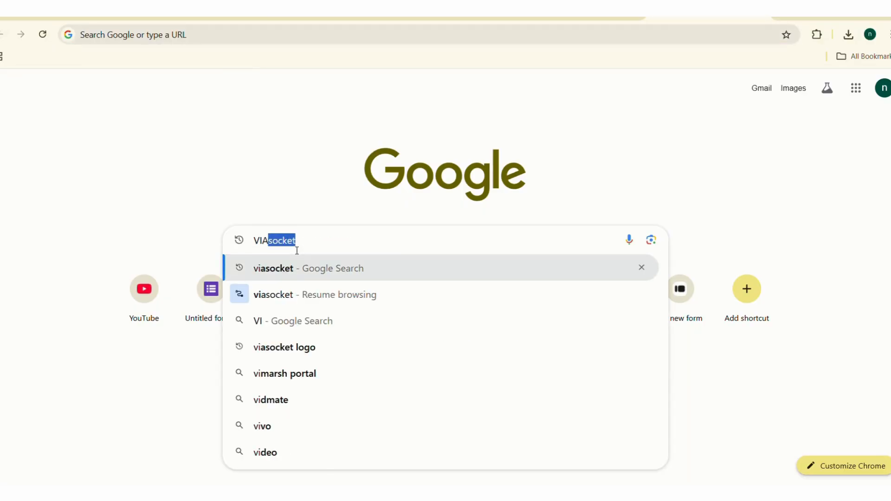
pyautogui.write('SOCKET')
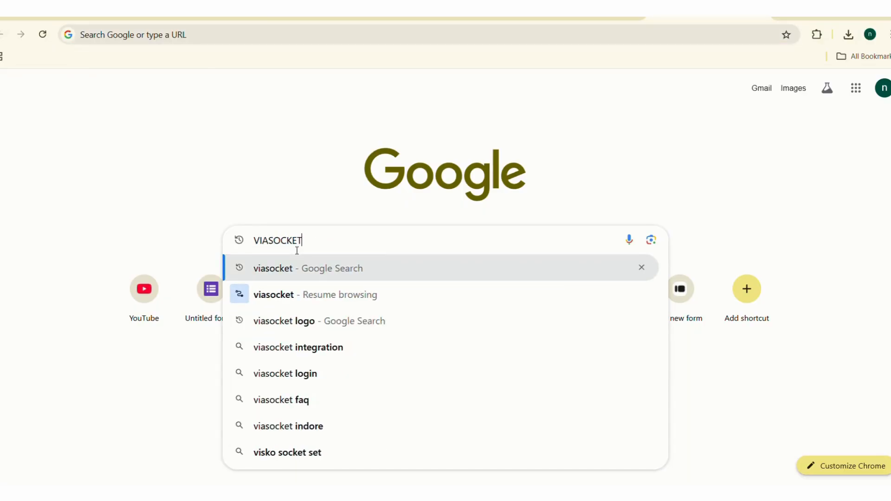
pyautogui.click(290, 270)
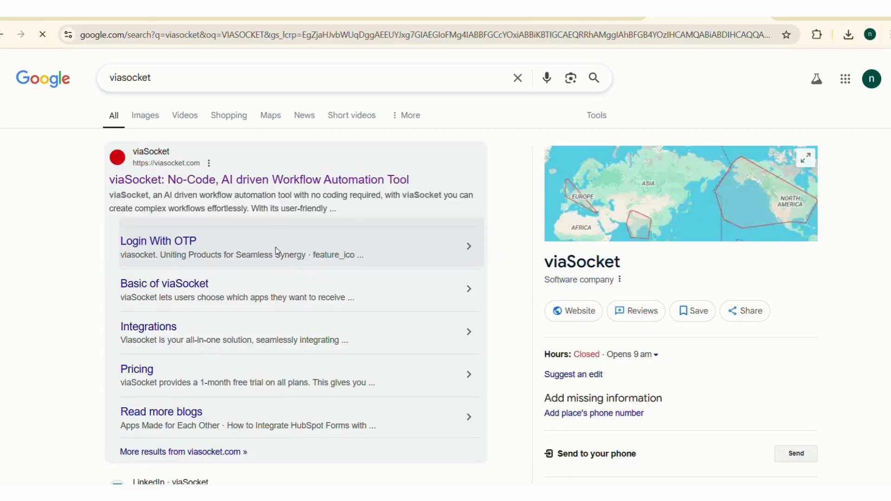
pyautogui.click(187, 184)
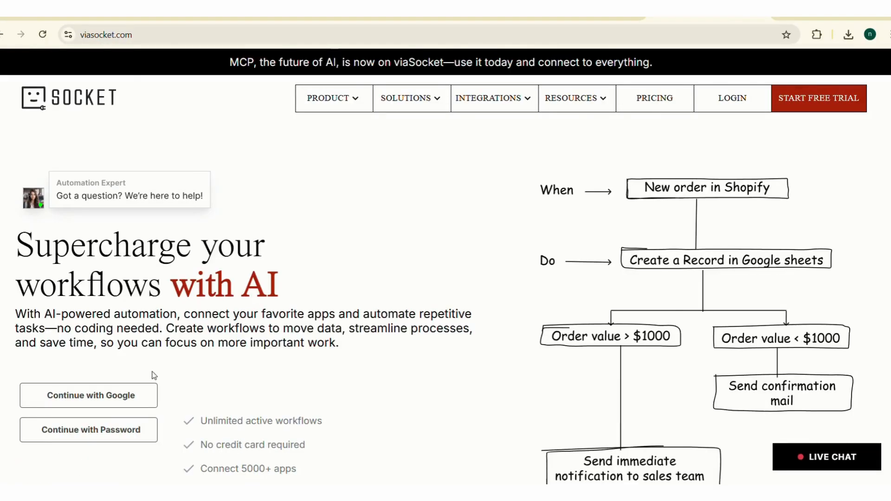
# Step: Sign in to viaSocket with the Google account and create a new flow
pyautogui.click(118, 404)
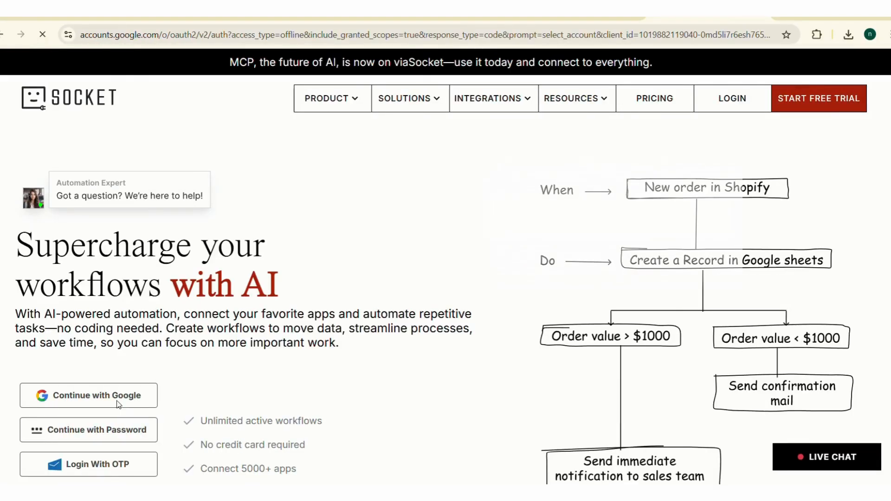
pyautogui.click(521, 188)
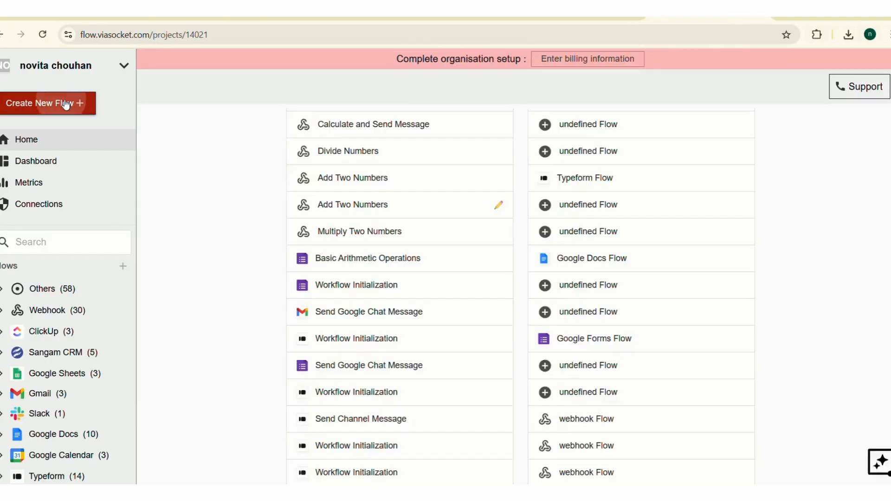
pyautogui.click(66, 104)
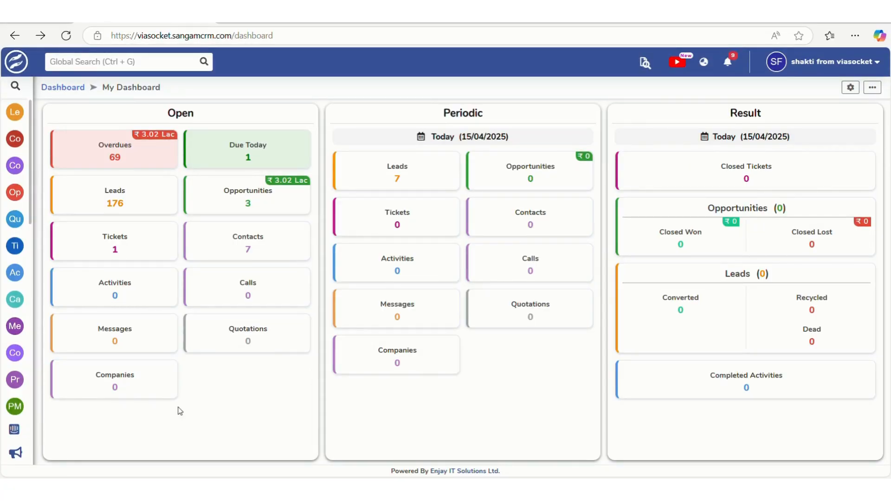
# Step: Create and save a Sangam CRM lead with the person's first name, last name and e-mail, and the designation Sales
pyautogui.moveTo(25, 129)
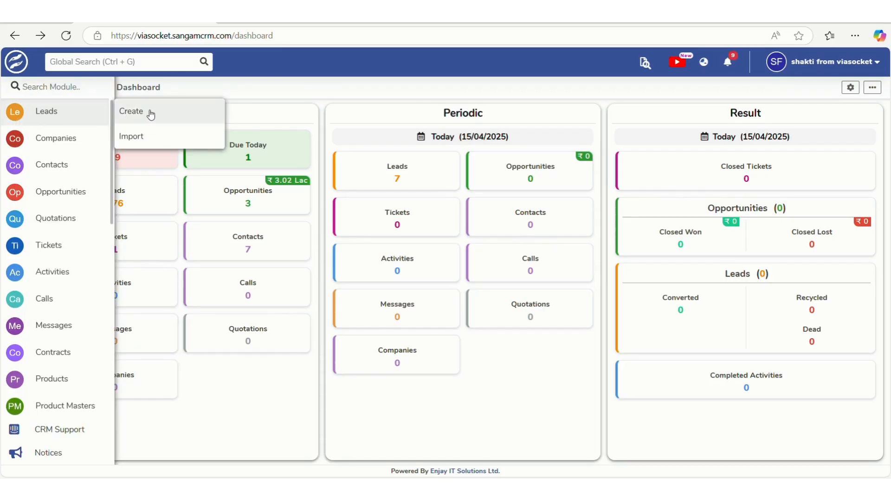
pyautogui.click(150, 114)
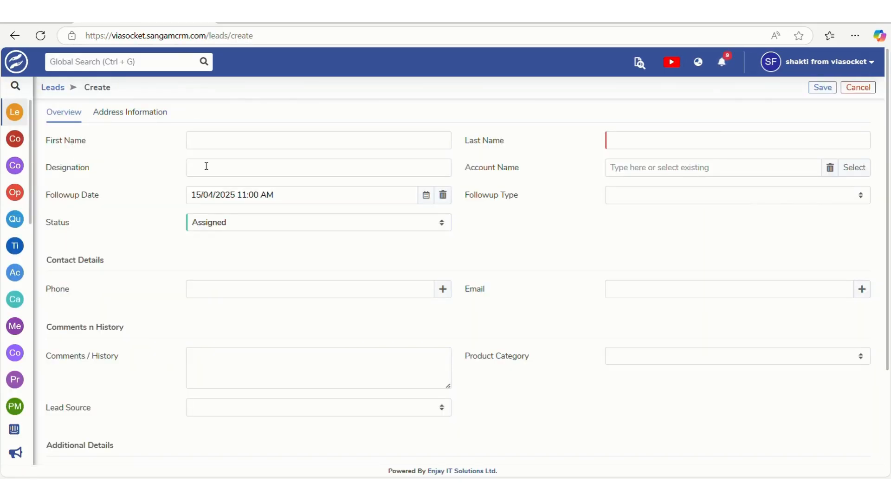
pyautogui.click(221, 148)
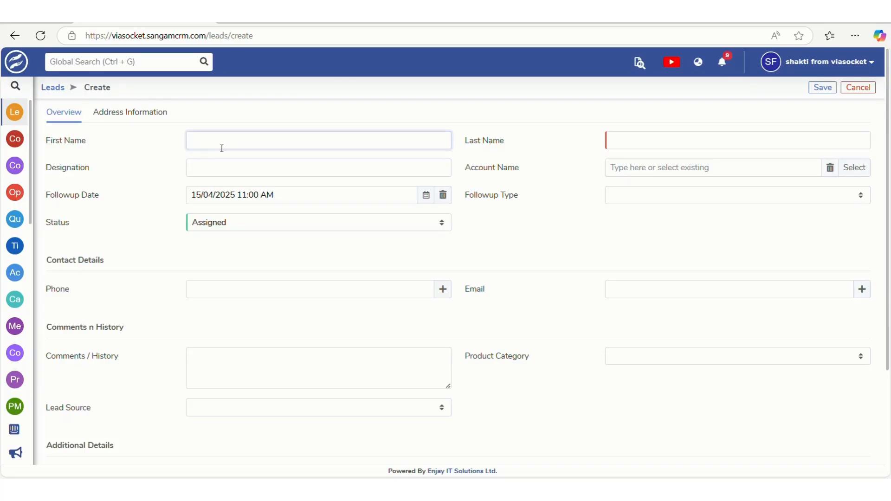
pyautogui.write('NOVITA')
pyautogui.click(237, 183)
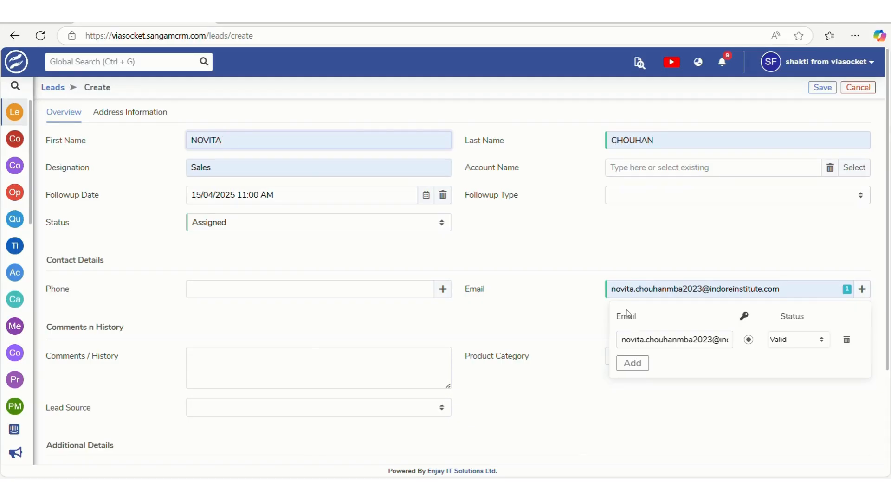
pyautogui.scroll(-3, 494, 334)
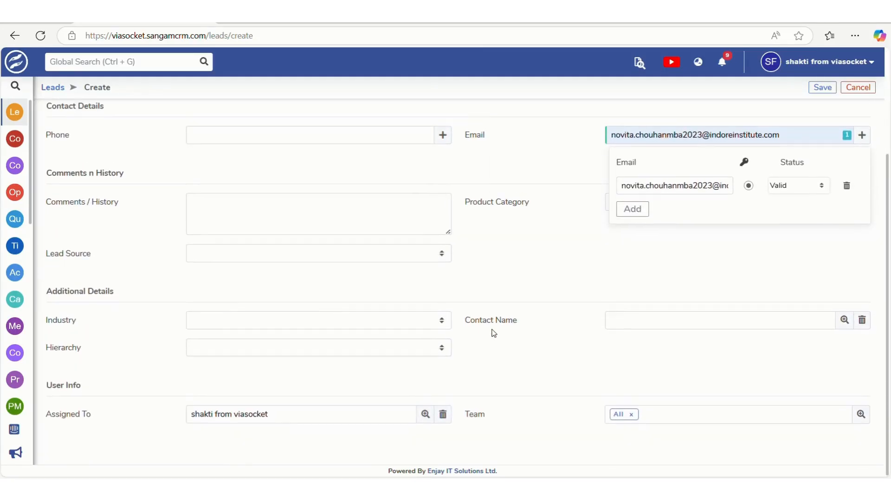
pyautogui.scroll(3, 370, 313)
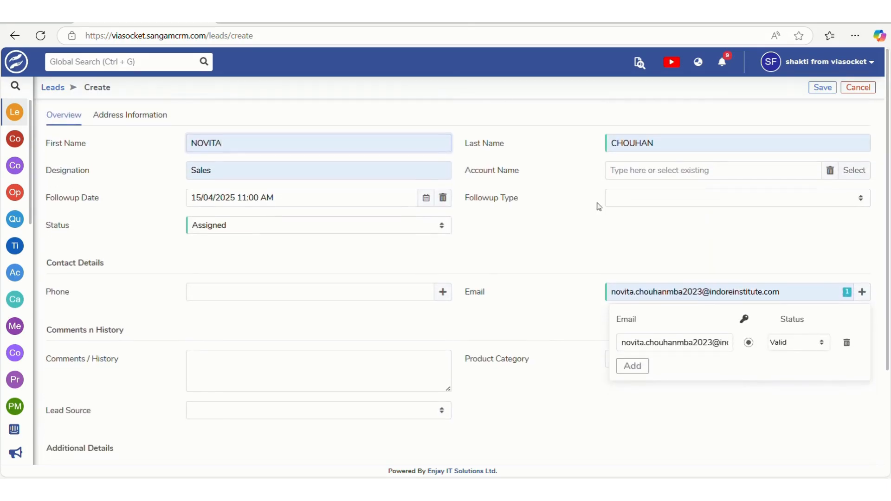
pyautogui.click(822, 88)
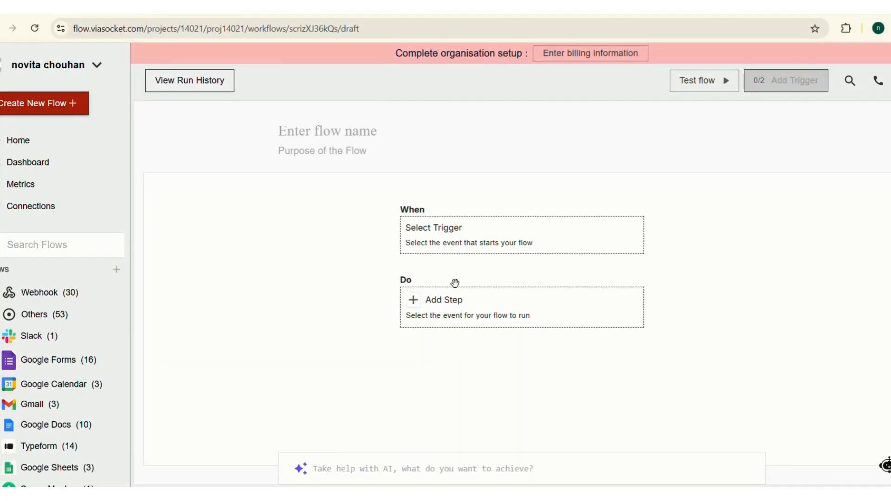
# Step: In the viaSocket flow, set the trigger to Sangam CRM's New Lead Updated event
pyautogui.click(459, 243)
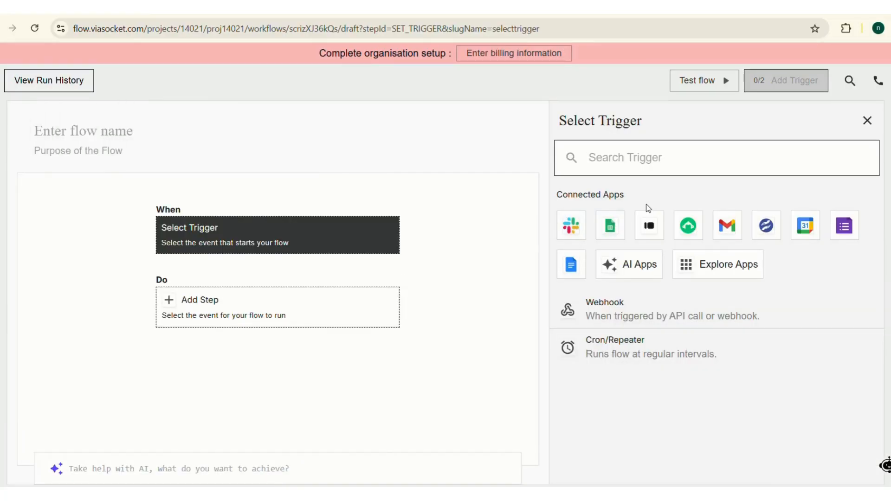
pyautogui.write('sangam')
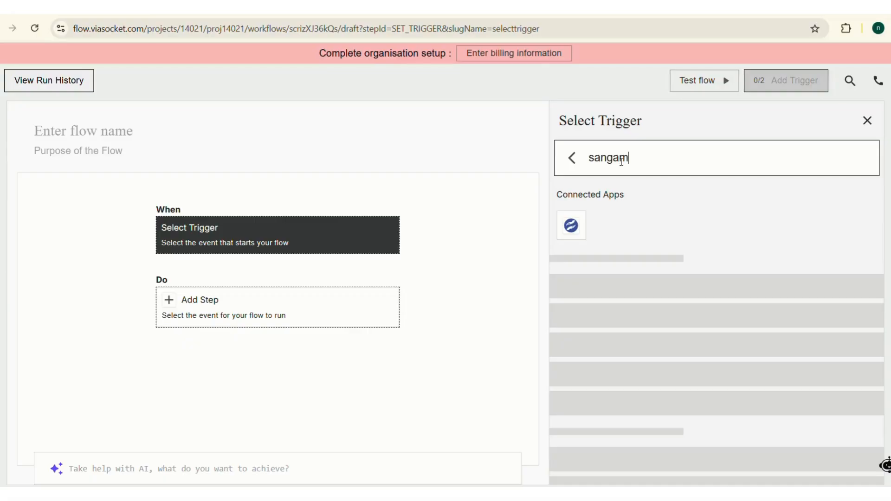
pyautogui.click(624, 206)
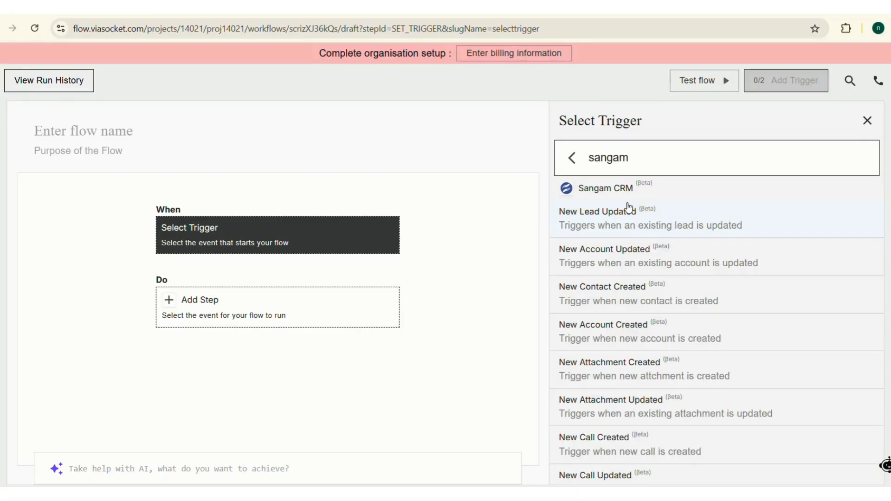
pyautogui.click(645, 225)
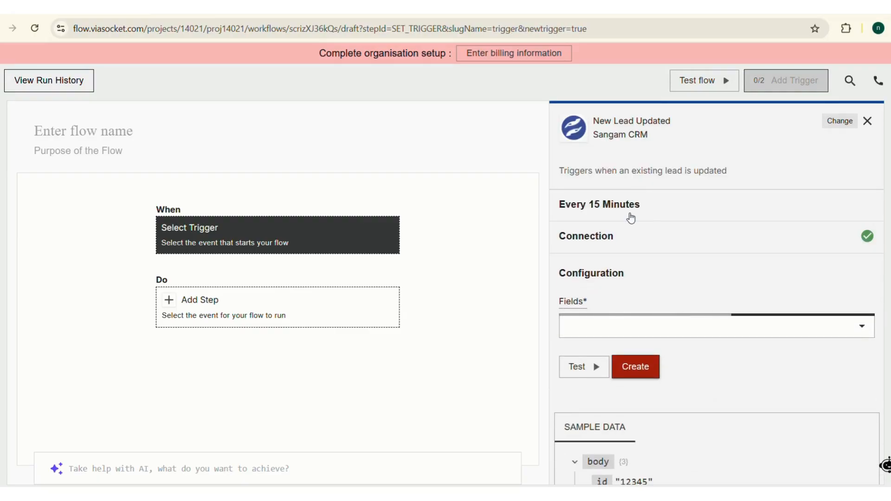
# Step: Include First Name and Last Name in the trigger's requested fields
pyautogui.scroll(-2, 631, 217)
pyautogui.moveTo(588, 211)
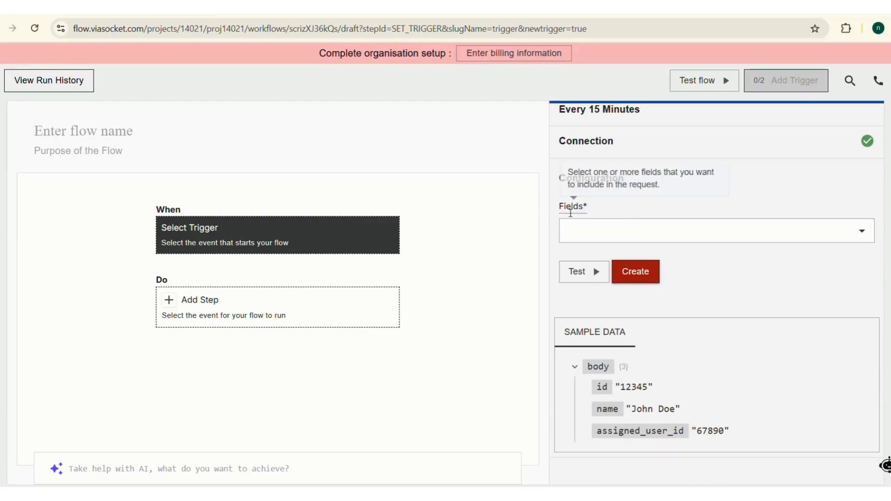
pyautogui.click(632, 238)
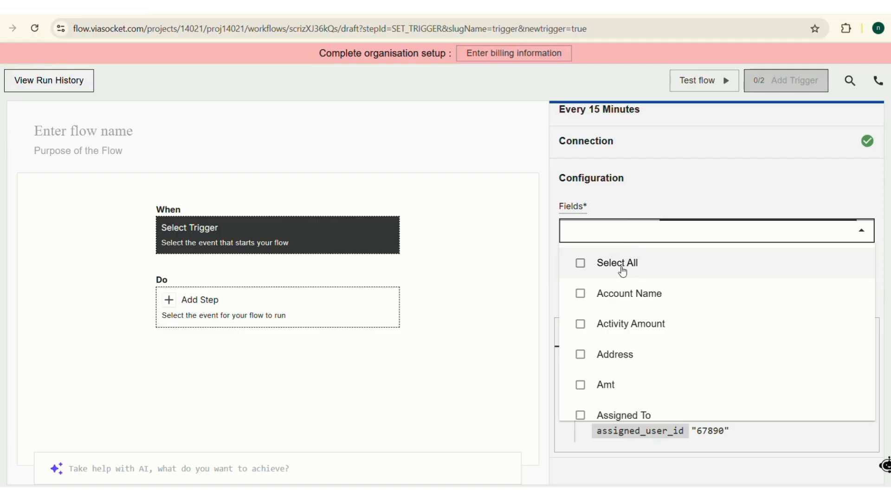
pyautogui.scroll(-10, 629, 341)
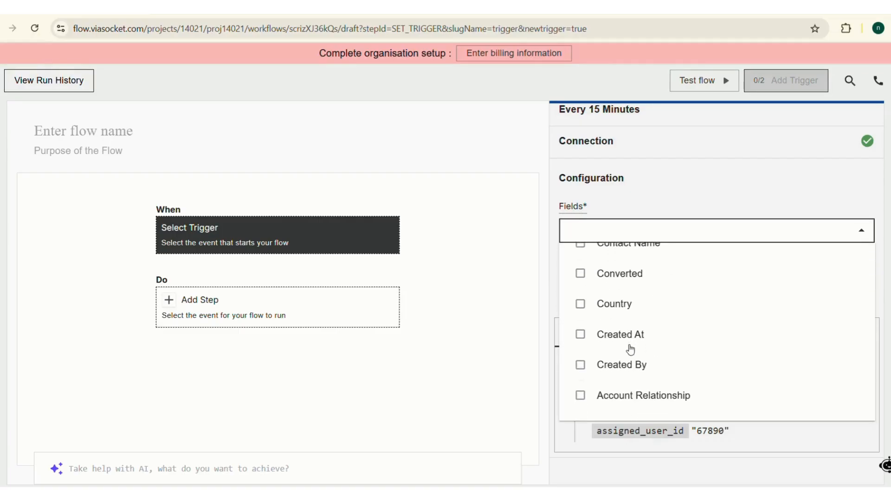
pyautogui.scroll(-5, 630, 350)
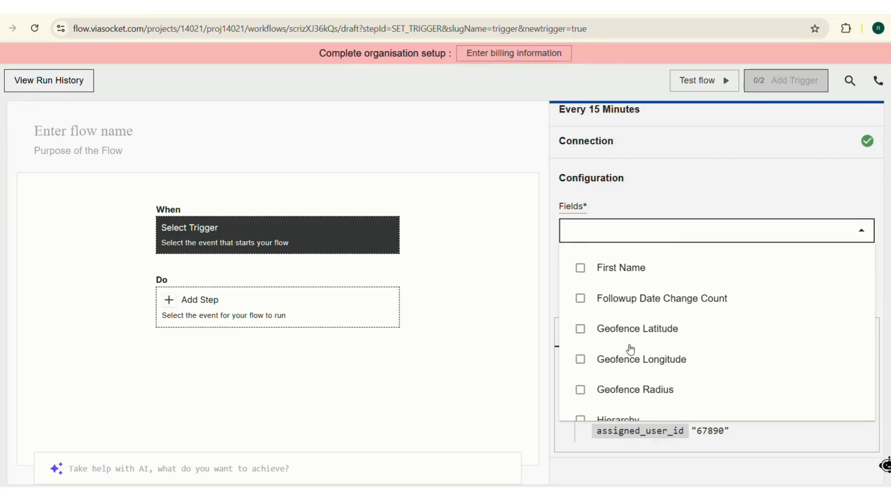
pyautogui.scroll(2, 630, 349)
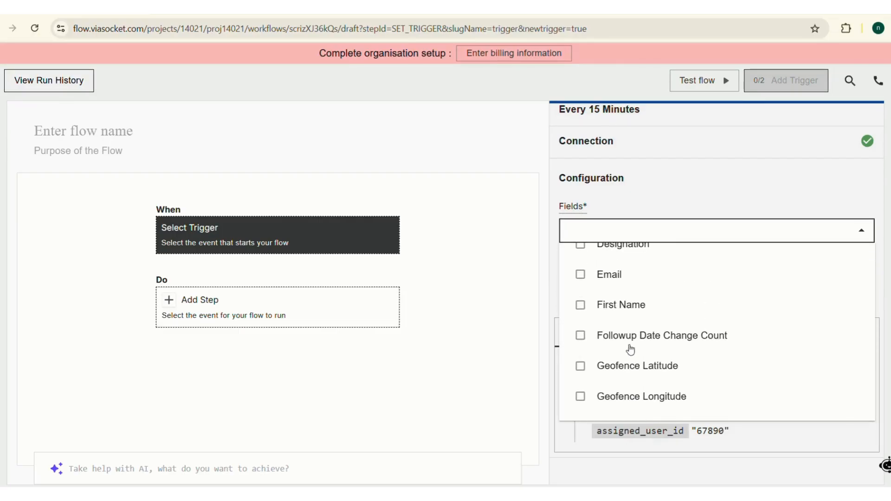
pyautogui.click(617, 316)
pyautogui.scroll(-5, 626, 340)
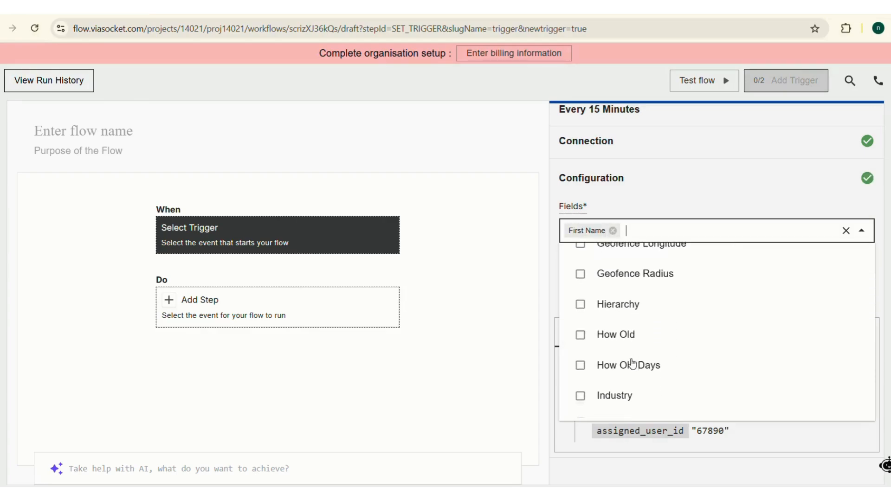
pyautogui.scroll(-2, 633, 365)
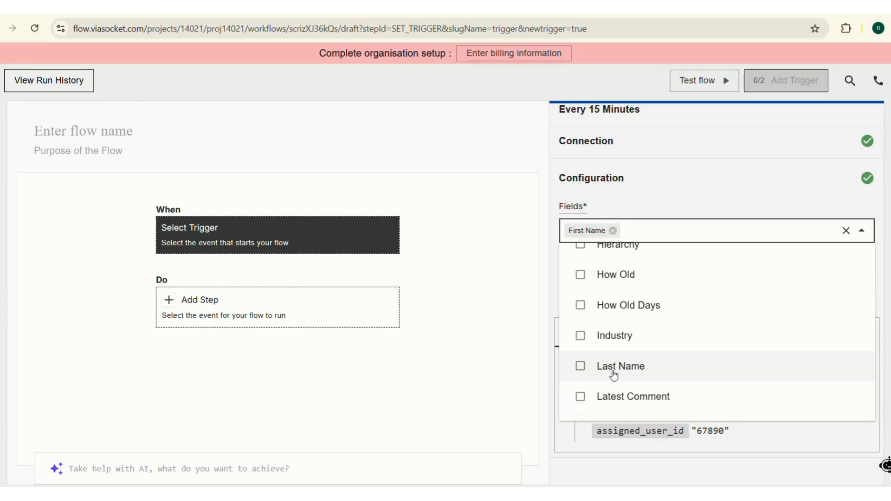
pyautogui.click(623, 369)
# Step: Add Email and Designation to the trigger's requested fields
pyautogui.scroll(6, 623, 325)
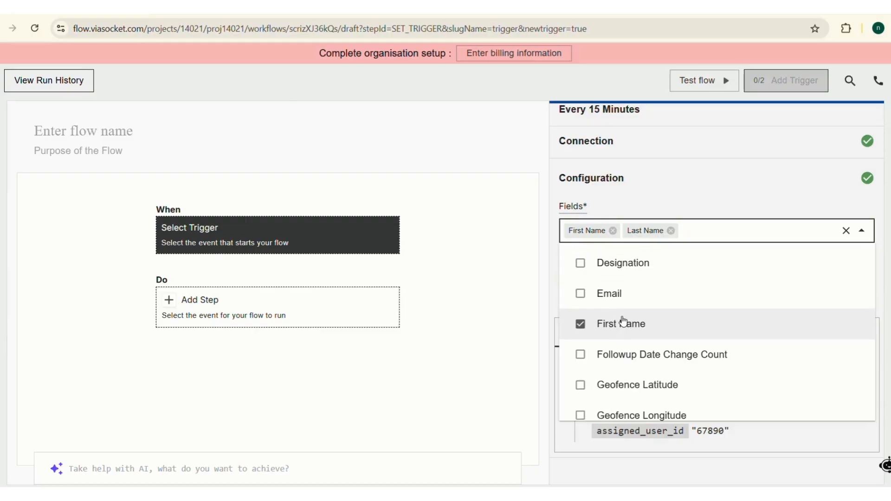
pyautogui.scroll(1, 623, 322)
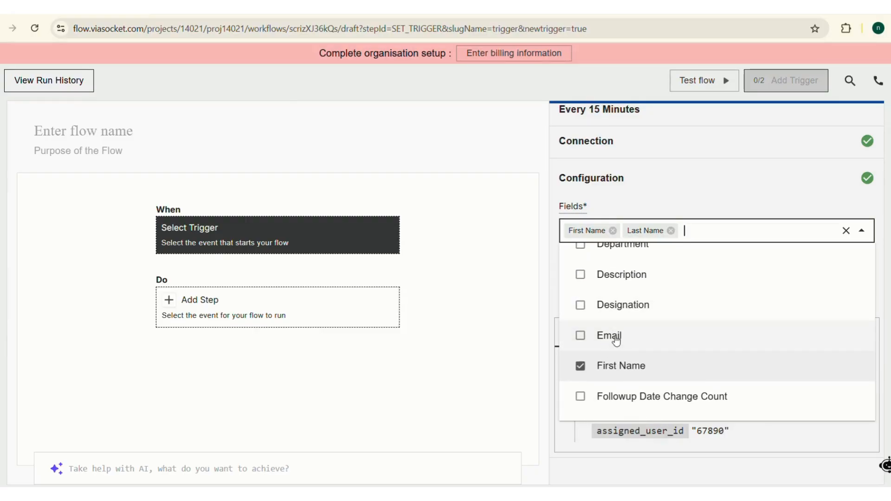
pyautogui.click(617, 340)
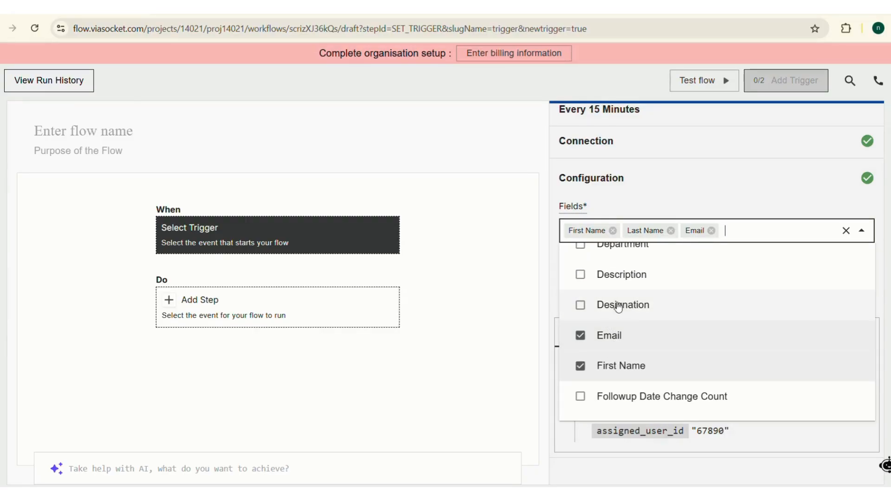
pyautogui.click(622, 307)
pyautogui.click(525, 293)
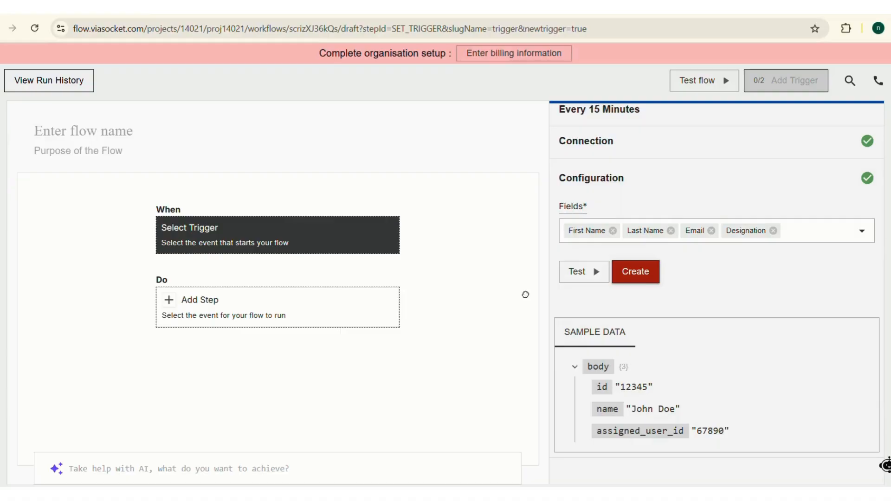
# Step: Test the New Lead Updated trigger, check its response data, and create the trigger
pyautogui.click(587, 273)
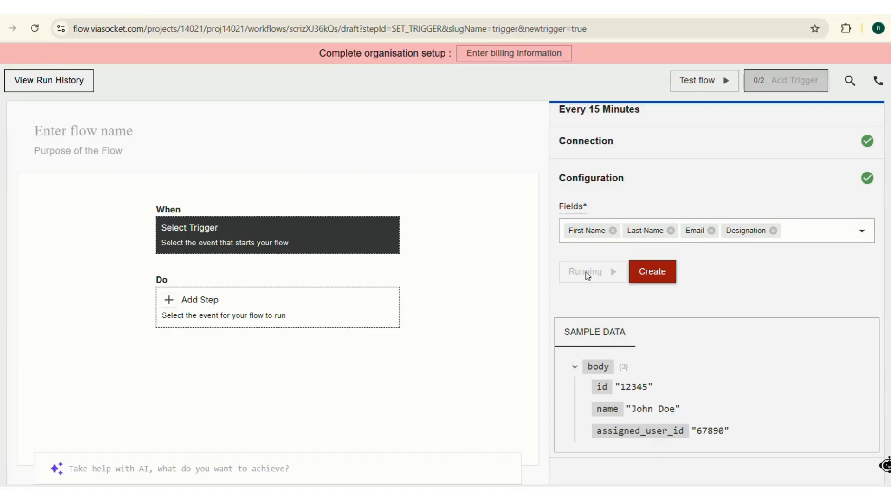
pyautogui.moveTo(652, 368)
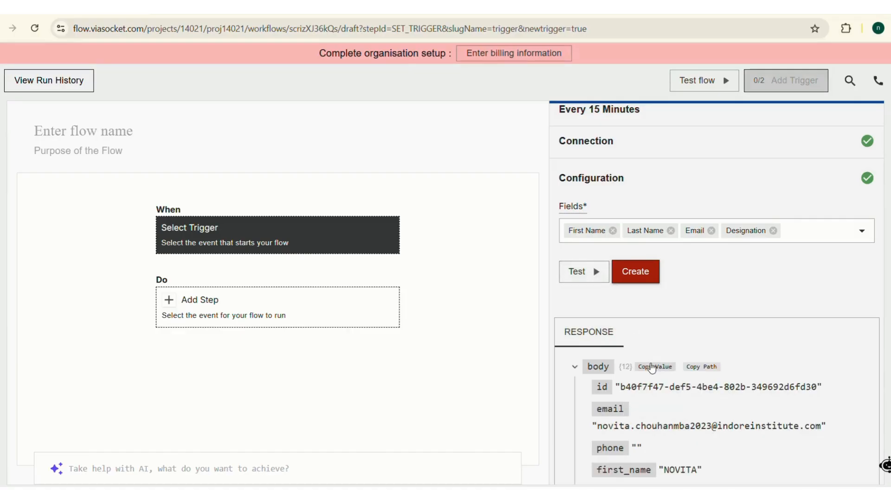
pyautogui.scroll(-4, 652, 368)
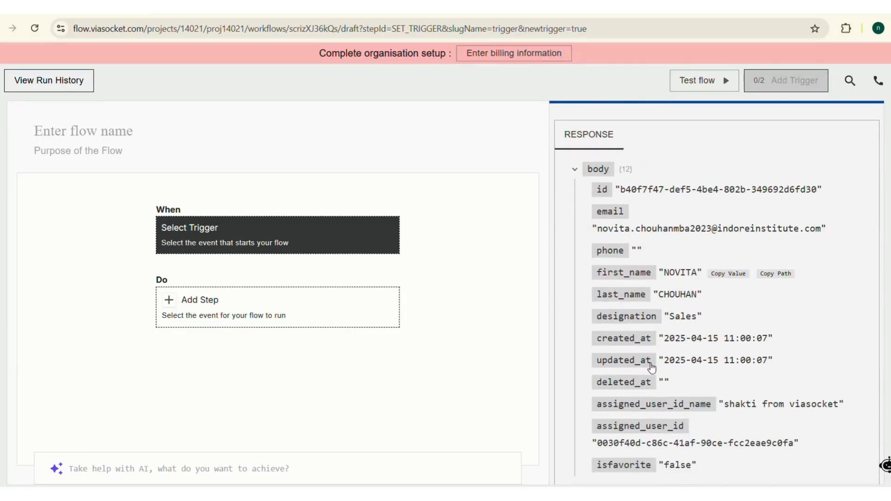
pyautogui.scroll(-2, 652, 368)
pyautogui.scroll(3, 652, 369)
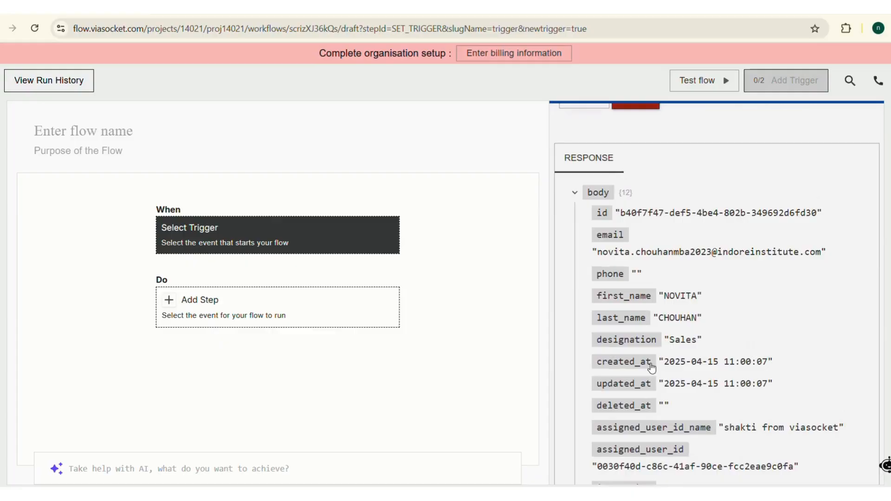
pyautogui.scroll(3, 652, 368)
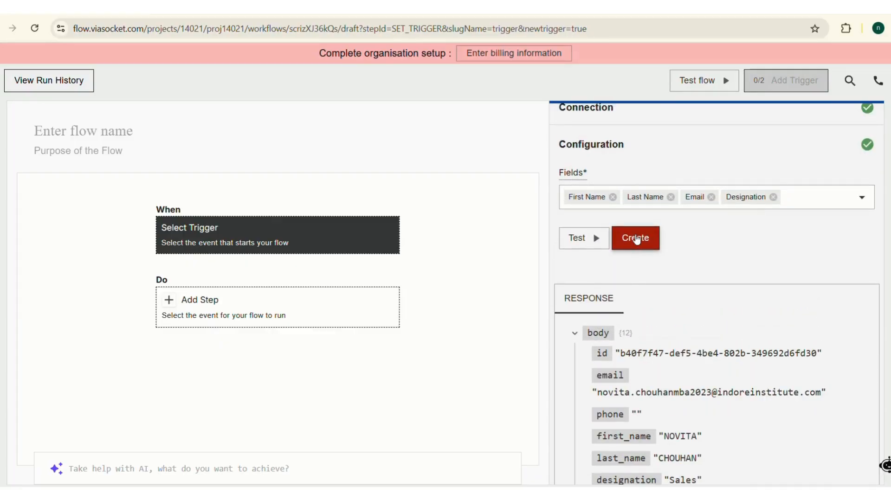
pyautogui.click(636, 239)
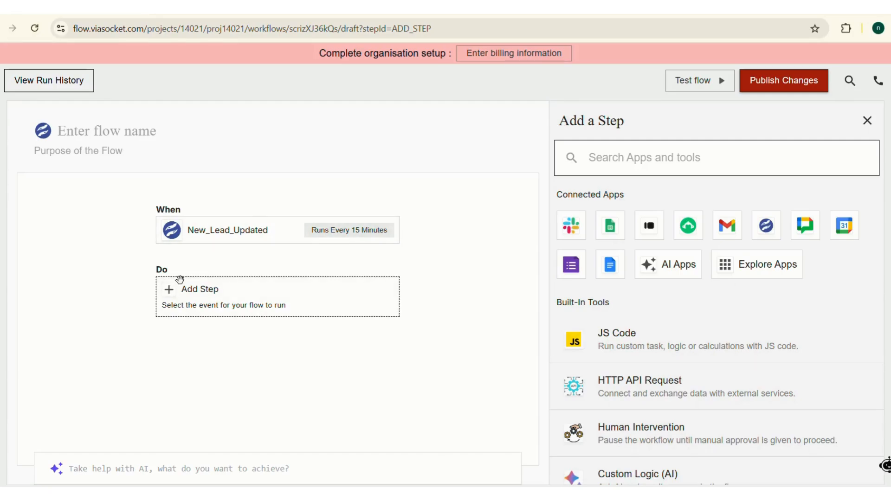
# Step: Check the CRM (Sheet1) spreadsheet's columns and add Google Sheets' Add New Row action as the flow's first step
pyautogui.click(232, 291)
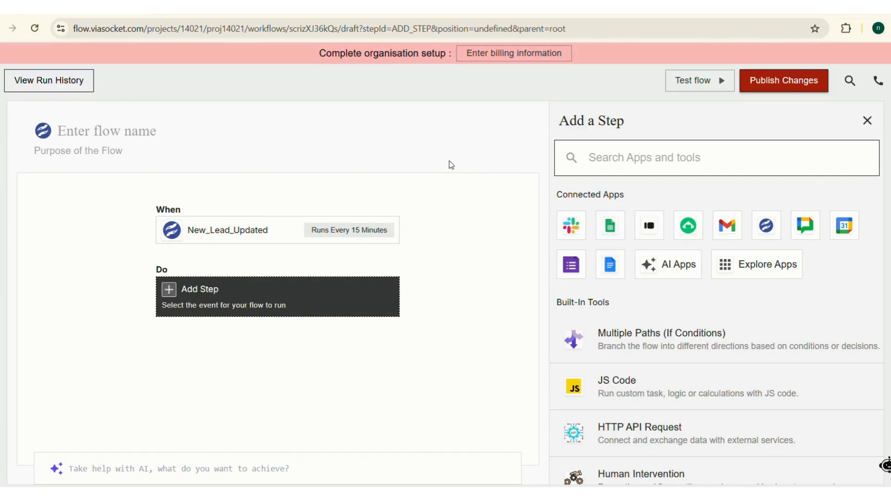
pyautogui.click(208, 7)
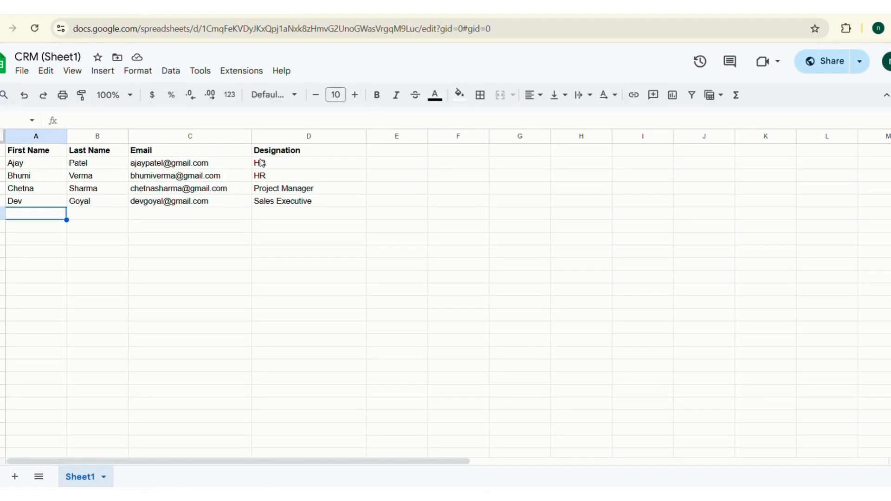
pyautogui.click(116, 7)
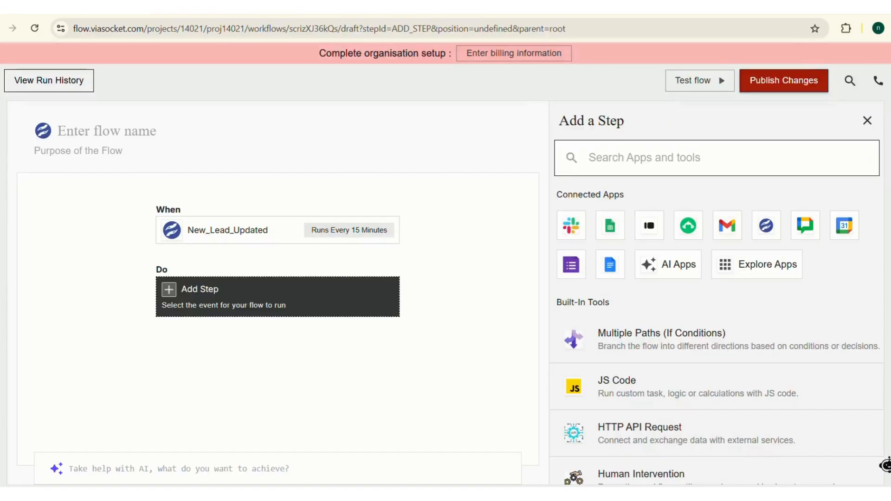
pyautogui.click(611, 236)
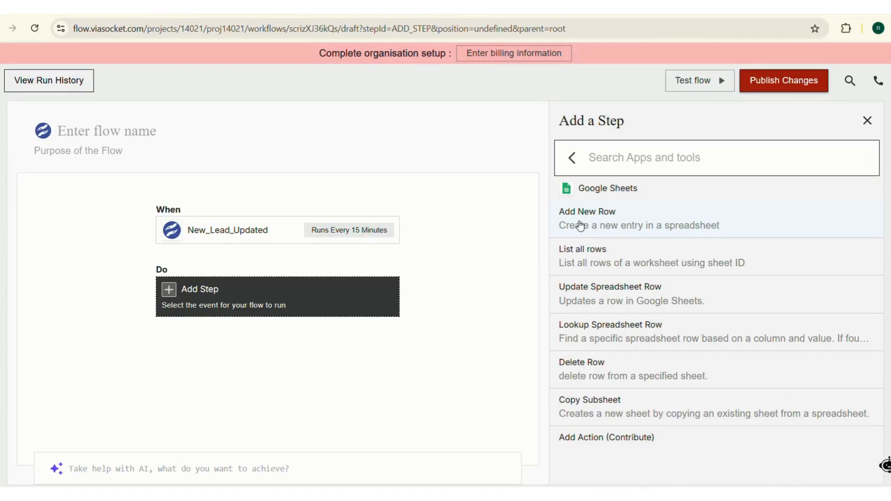
pyautogui.click(592, 225)
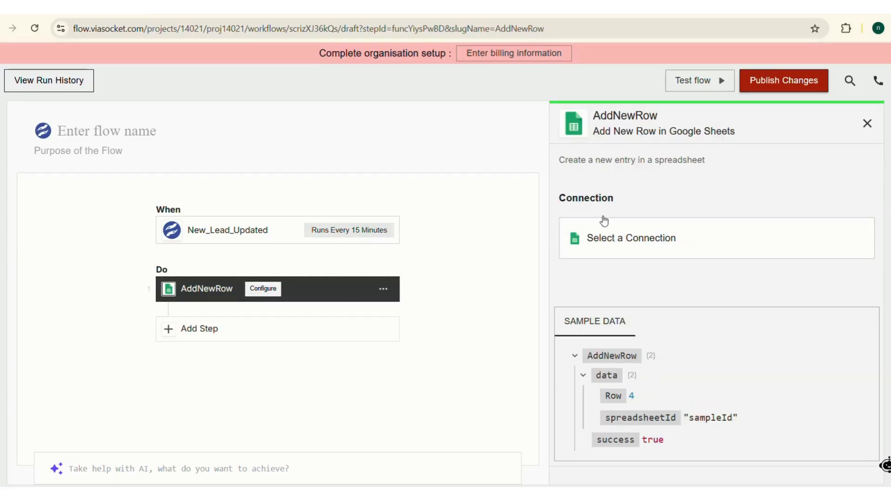
# Step: Use the saved Google Sheets connection for the new row action and target the CRM (Sheet1) spreadsheet's Sheet1 worksheet
pyautogui.click(613, 244)
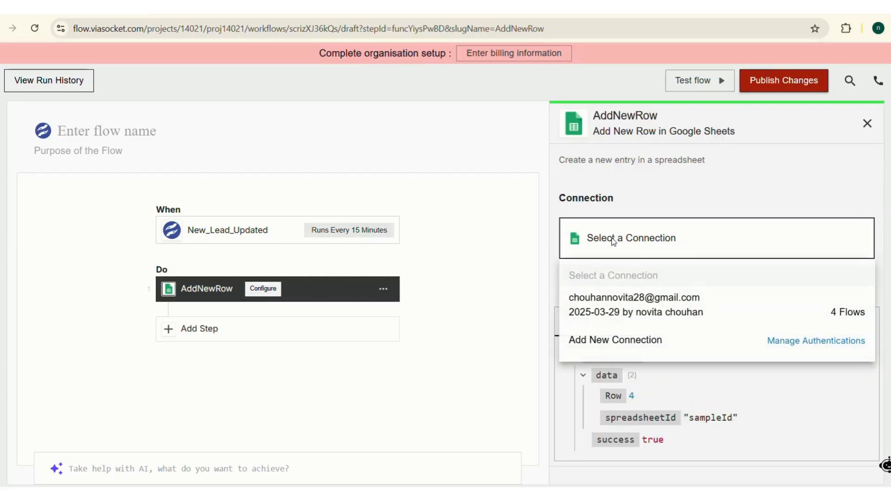
pyautogui.click(624, 315)
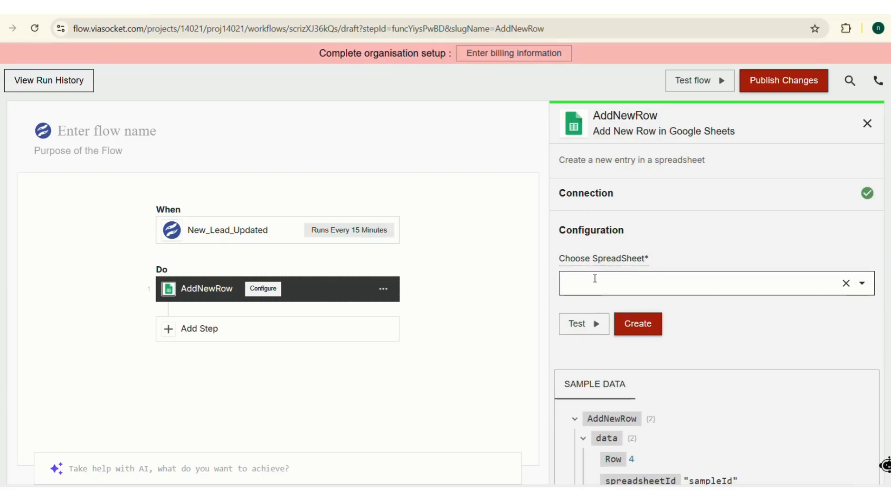
pyautogui.click(617, 290)
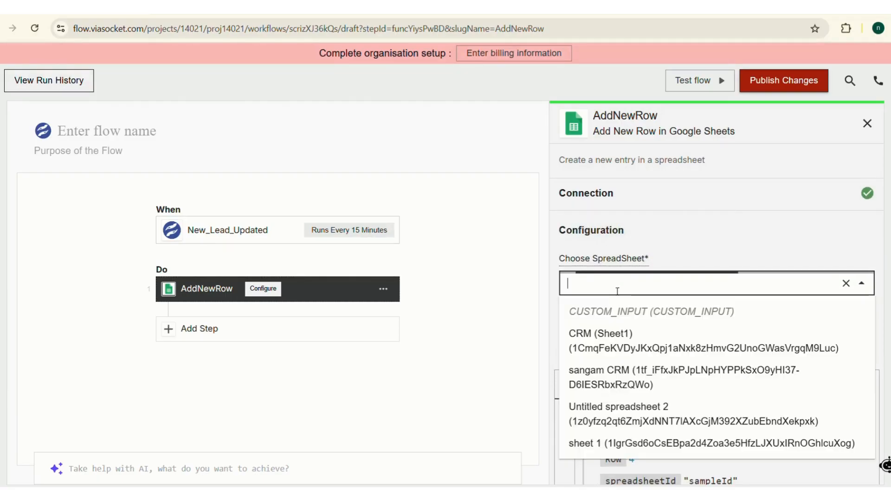
pyautogui.click(594, 342)
pyautogui.scroll(-2, 595, 342)
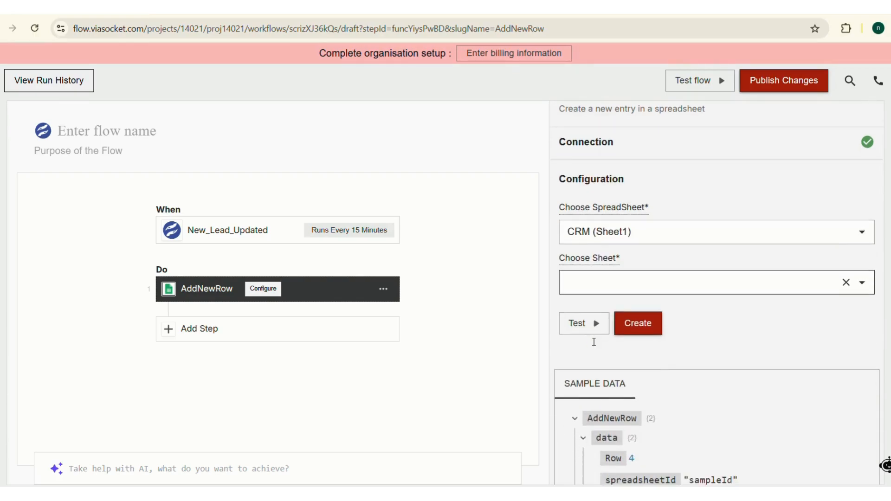
pyautogui.click(599, 250)
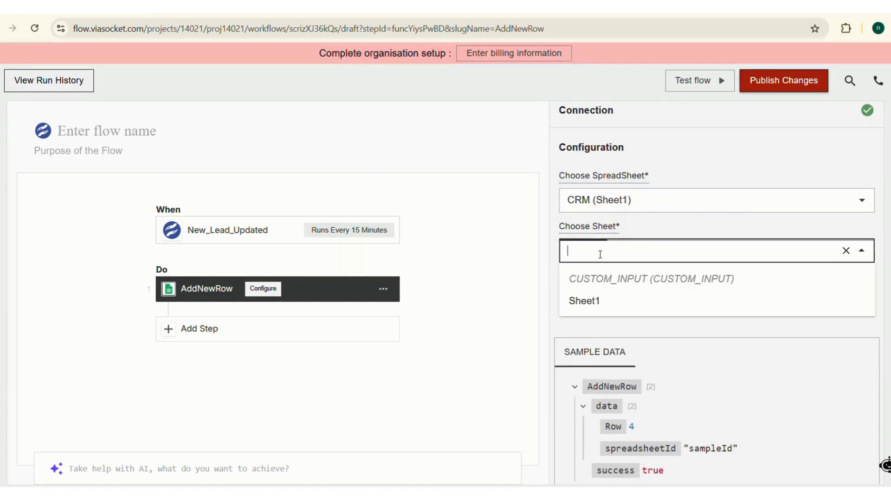
pyautogui.click(594, 301)
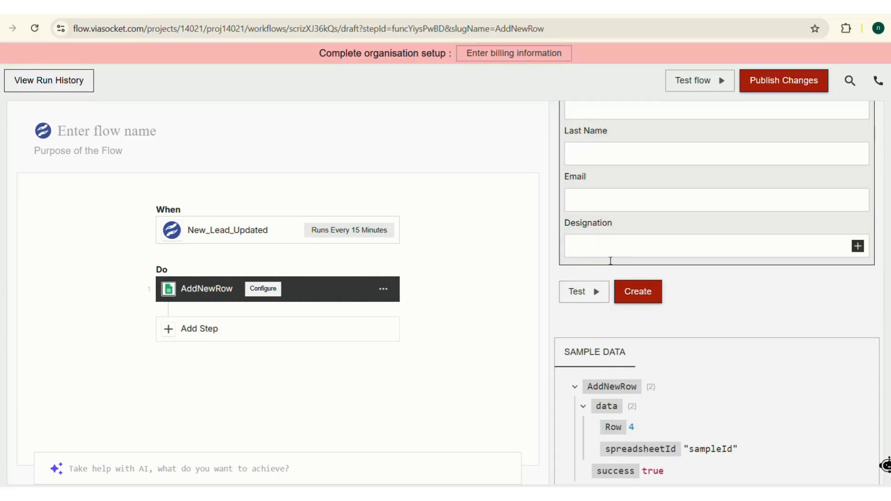
# Step: Map the First Name column to body.first_name and the Last Name column to body.last_name from the trigger data
pyautogui.scroll(3, 625, 259)
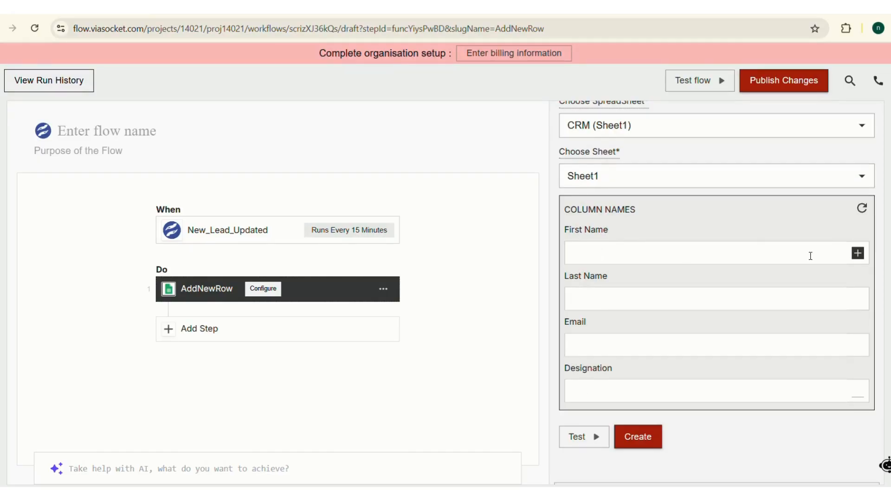
pyautogui.click(858, 253)
pyautogui.moveTo(849, 300)
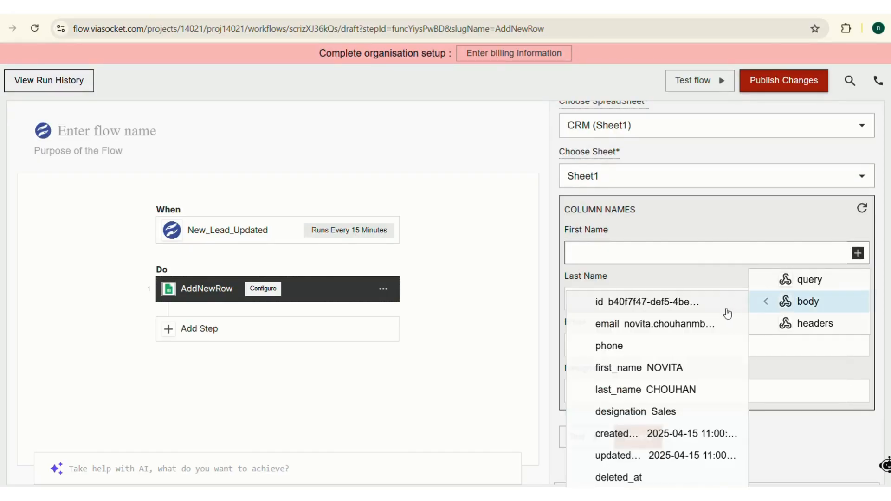
pyautogui.click(659, 369)
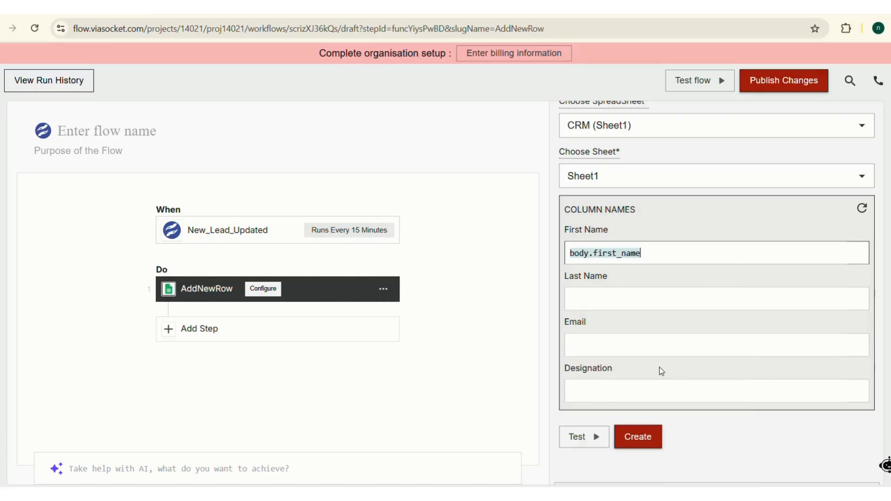
pyautogui.scroll(-2, 661, 371)
pyautogui.click(858, 233)
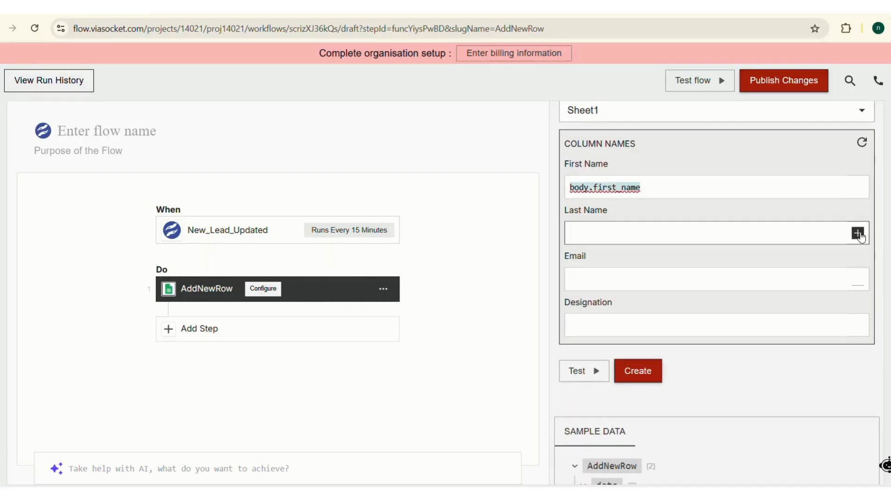
pyautogui.moveTo(832, 280)
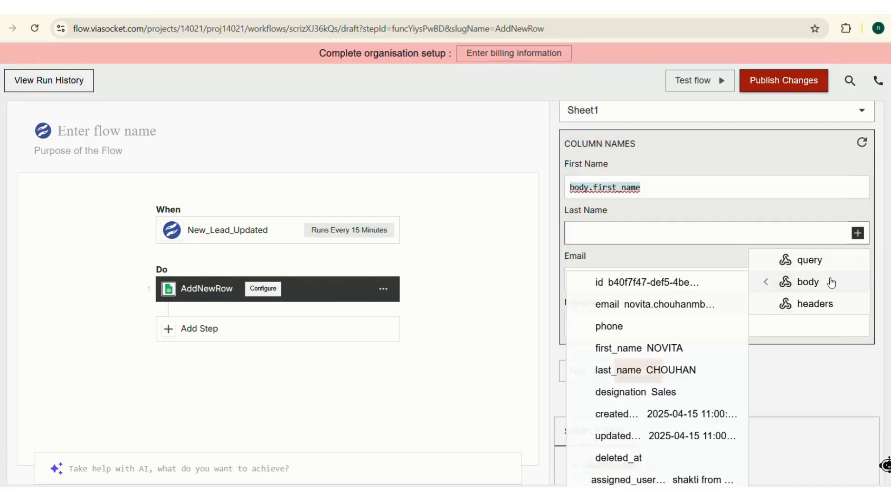
pyautogui.click(654, 370)
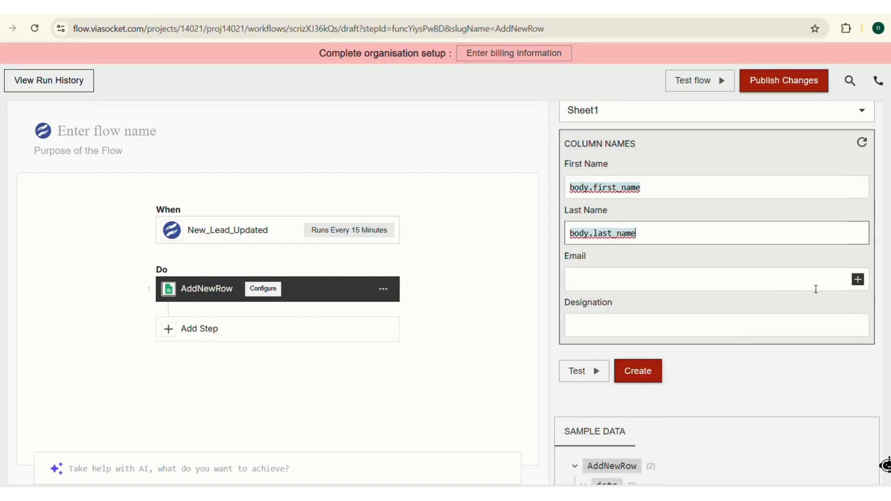
# Step: Map the Email column to body.email and the Designation column to body.designation from the trigger data
pyautogui.click(858, 281)
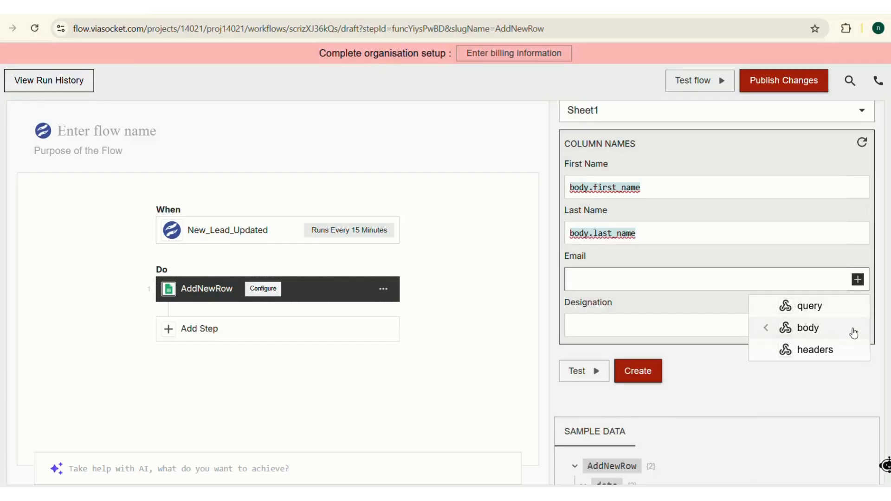
pyautogui.moveTo(855, 333)
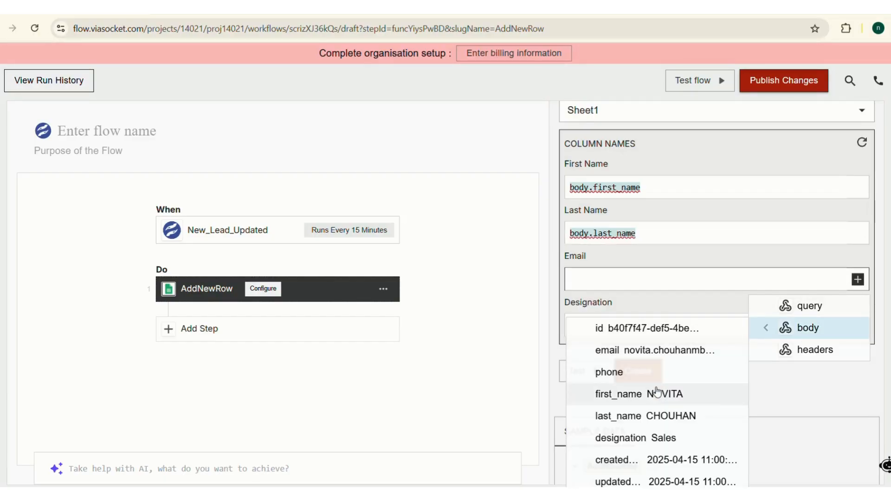
pyautogui.click(661, 350)
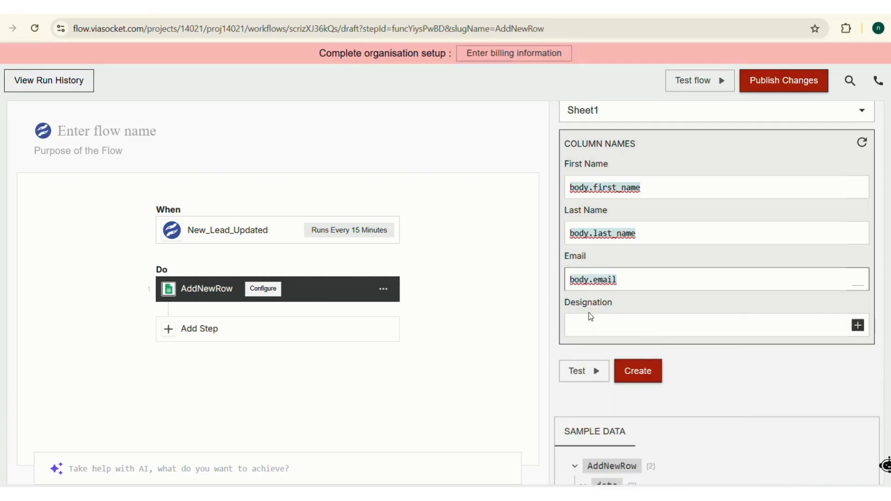
pyautogui.click(858, 325)
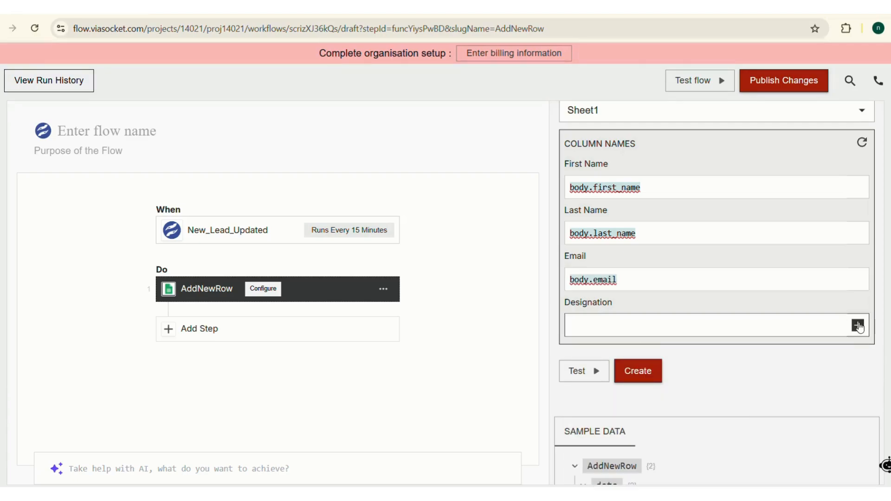
pyautogui.moveTo(822, 374)
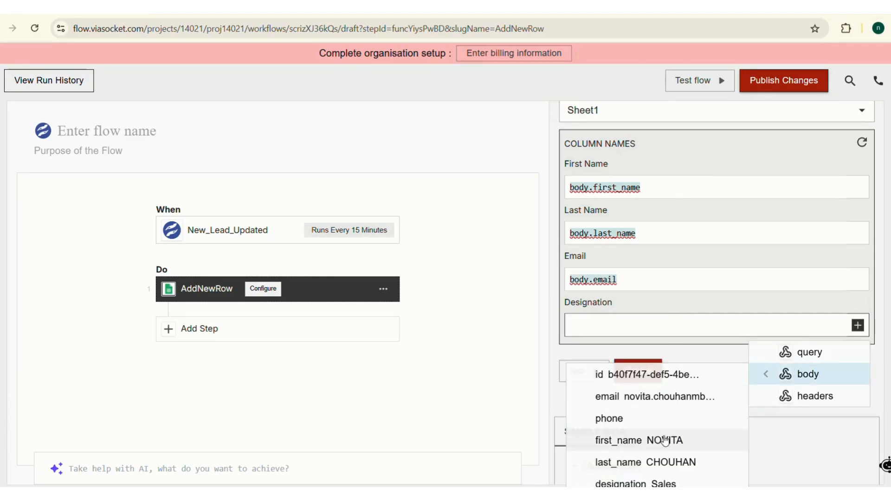
pyautogui.click(664, 481)
# Step: Test the Add New Row action with the mapped lead values and create the step
pyautogui.scroll(-3, 613, 344)
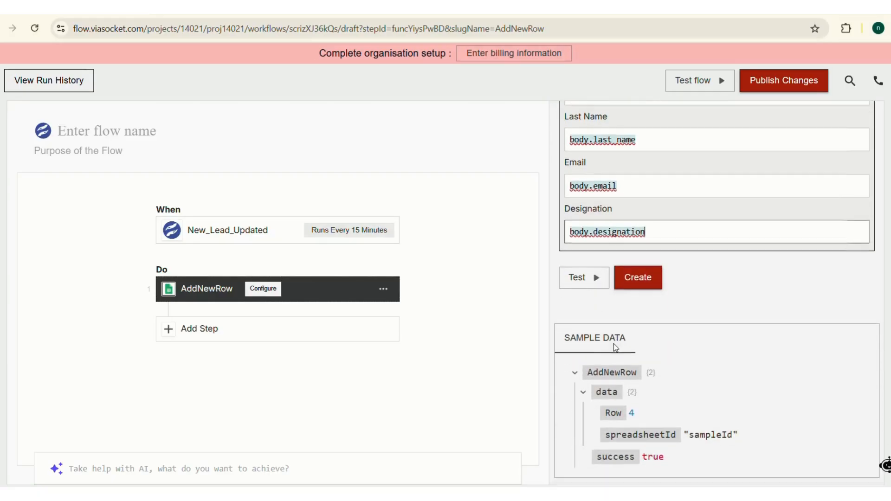
pyautogui.click(594, 261)
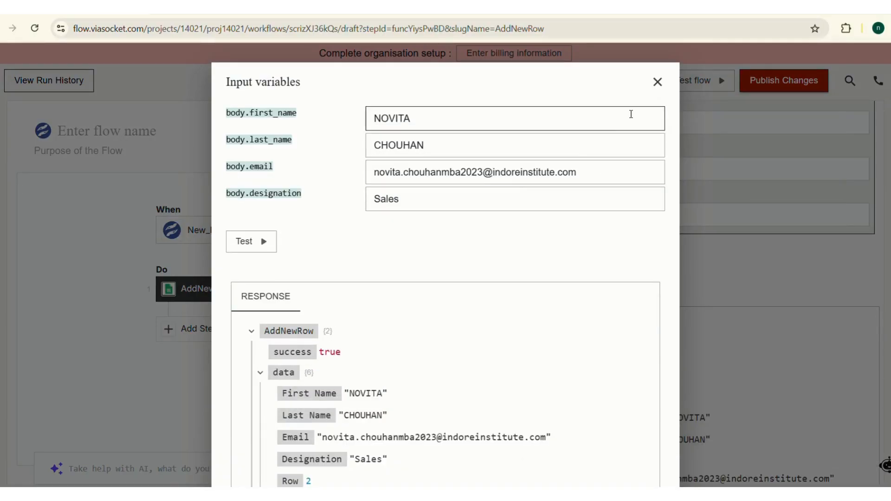
pyautogui.click(658, 83)
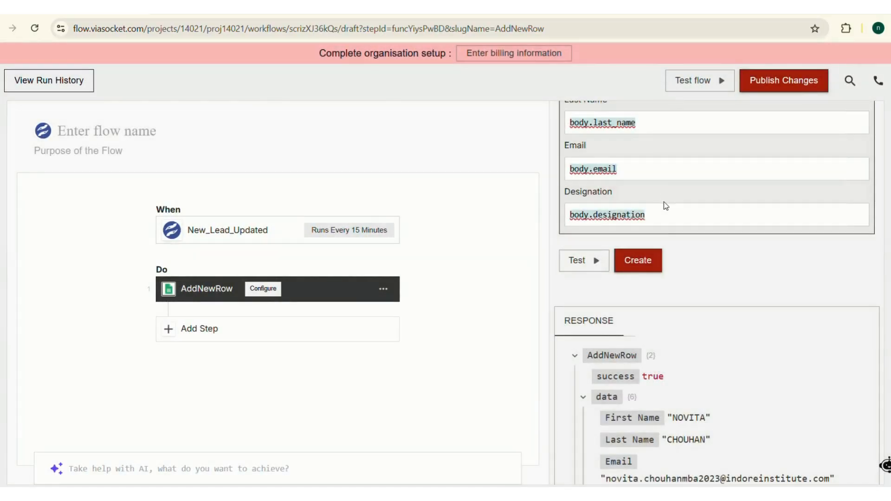
pyautogui.click(643, 261)
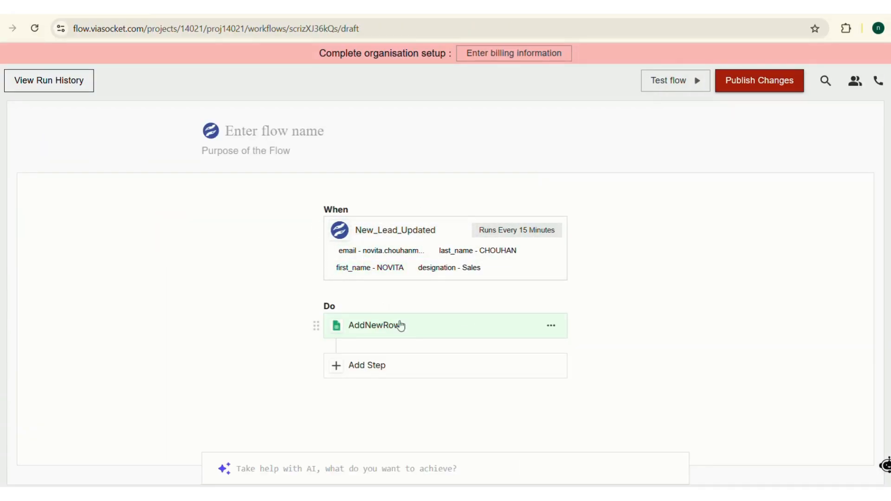
# Step: Test the whole flow with the sample lead payload and check the added rows in the CRM (Sheet1) spreadsheet
pyautogui.click(683, 86)
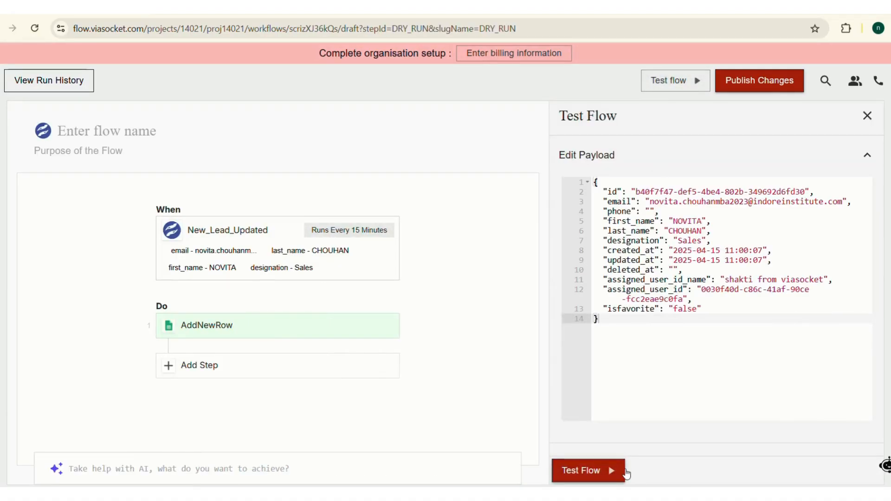
pyautogui.click(599, 473)
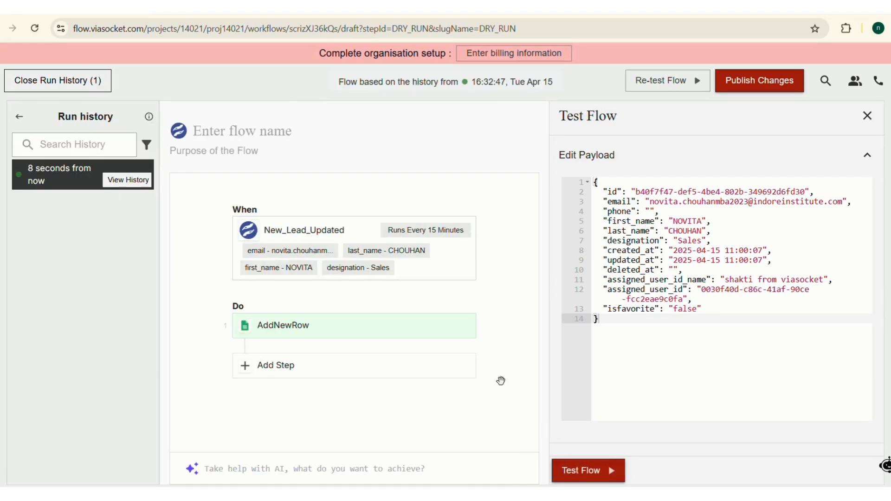
pyautogui.hotkey('ctrl', 'Tab')
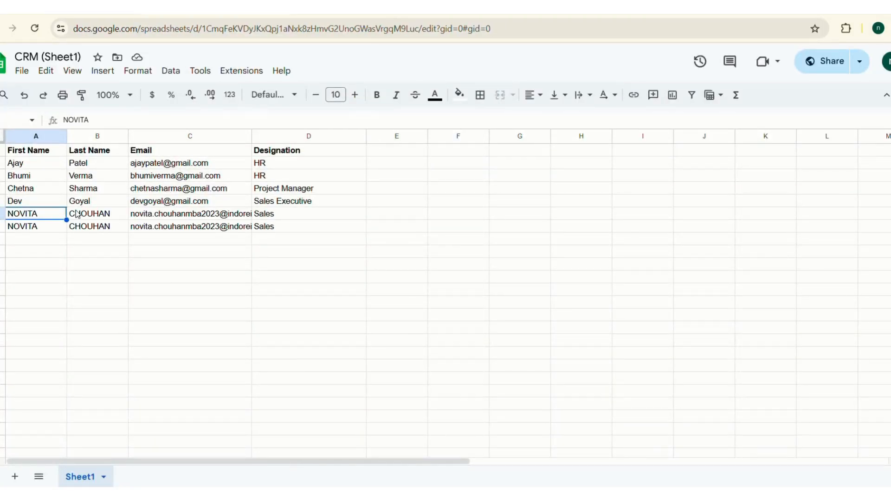
# Step: Return to the viaSocket flow and publish its changes
pyautogui.click(82, 14)
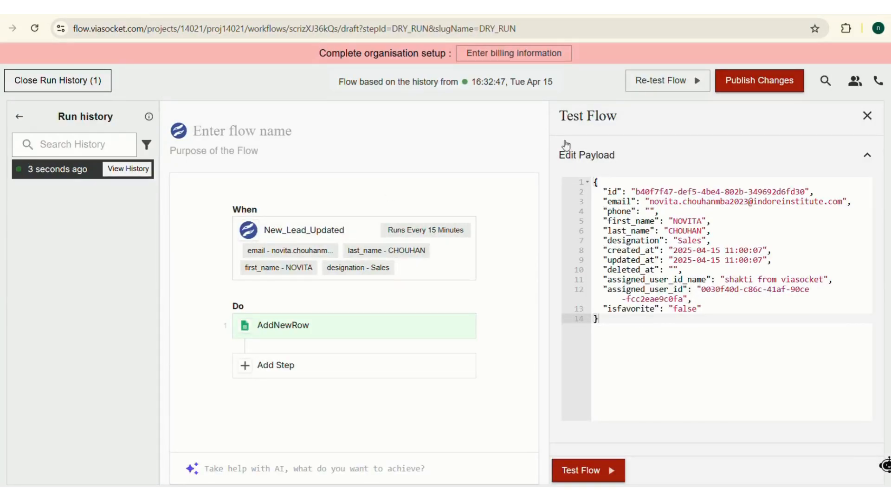
pyautogui.click(748, 81)
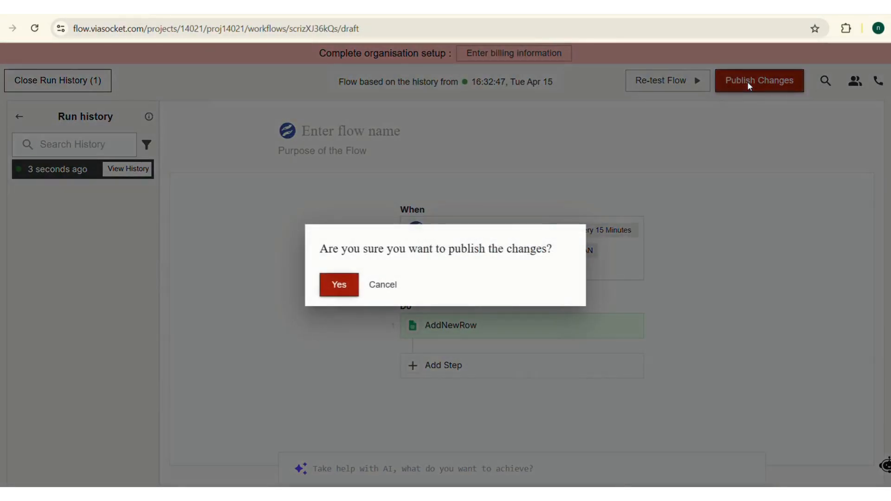
pyautogui.click(346, 287)
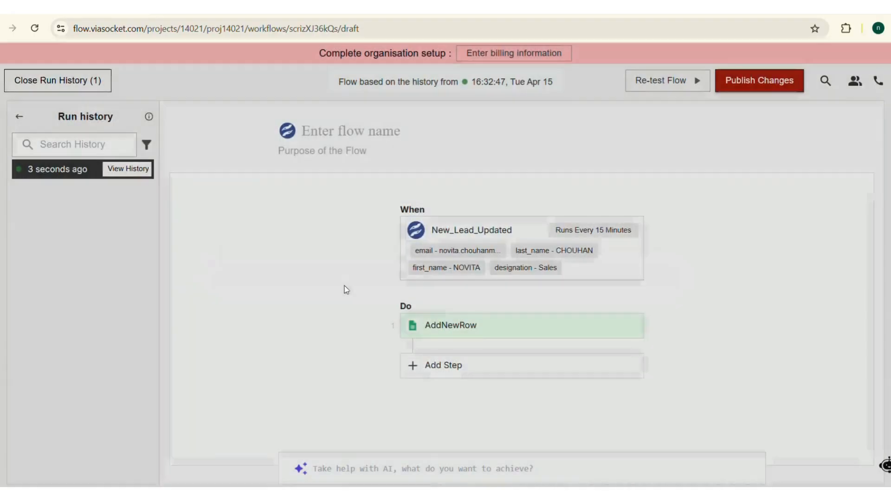